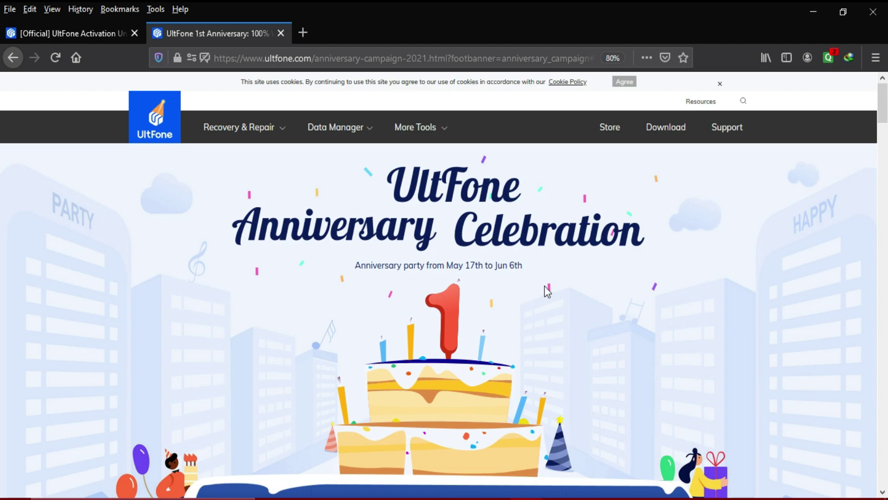
scroll(545, 290, down, 3)
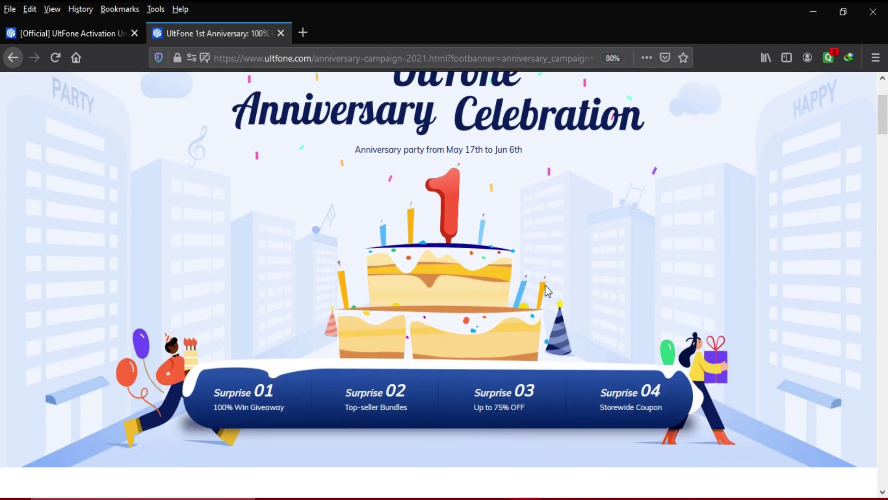
scroll(534, 292, down, 3)
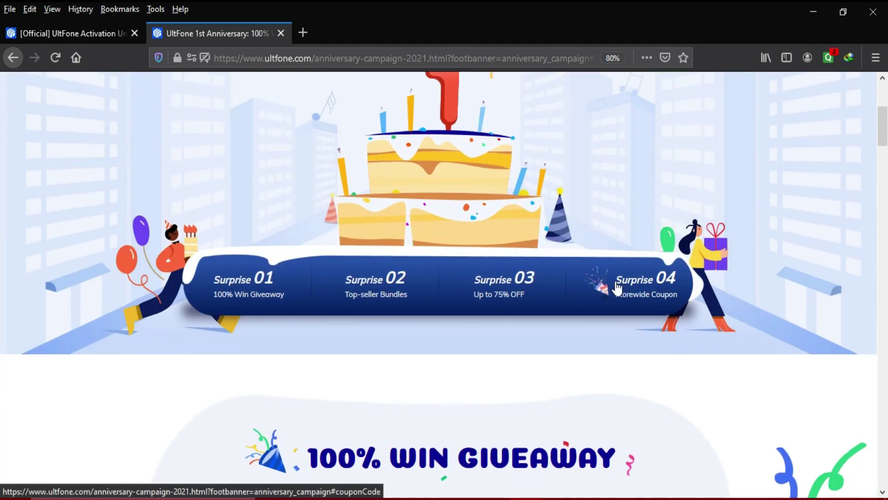
scroll(616, 286, down, 2)
scroll(446, 336, down, 2)
scroll(571, 283, down, 5)
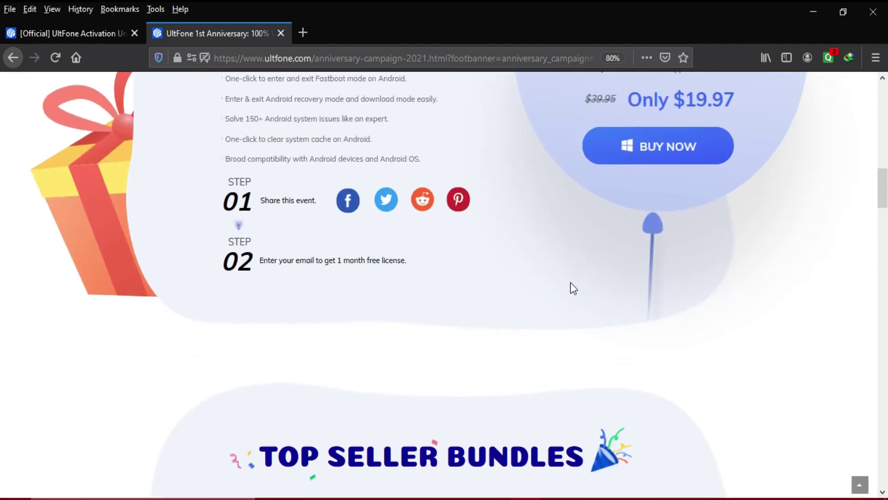
scroll(570, 283, down, 3)
scroll(570, 283, down, 2)
scroll(571, 283, down, 4)
scroll(571, 284, down, 1)
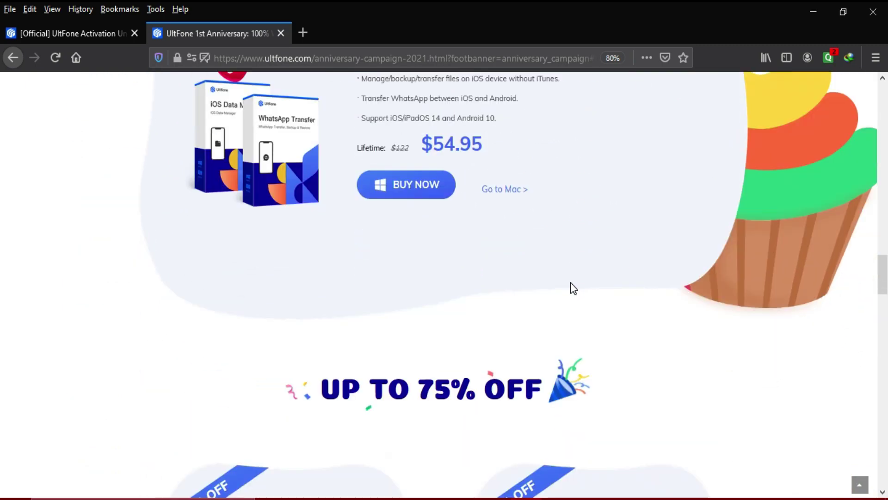
scroll(570, 282, down, 4)
scroll(571, 283, down, 4)
scroll(570, 282, down, 4)
scroll(571, 282, down, 4)
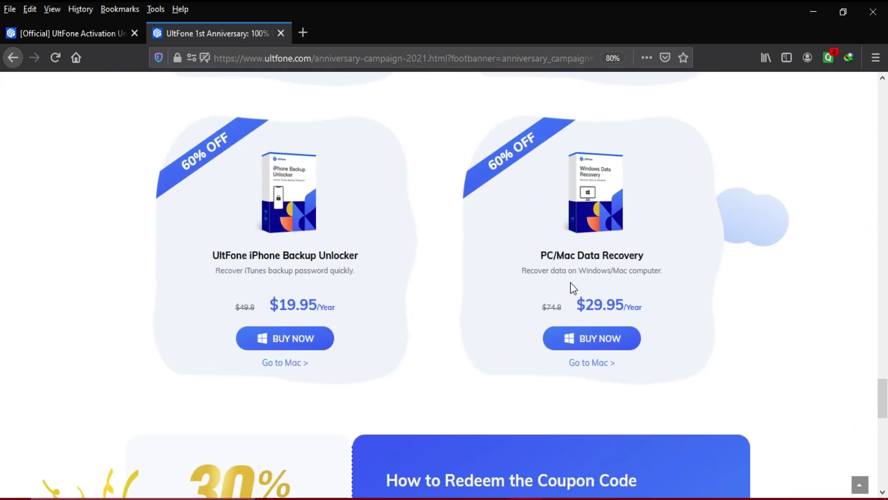
scroll(570, 283, down, 3)
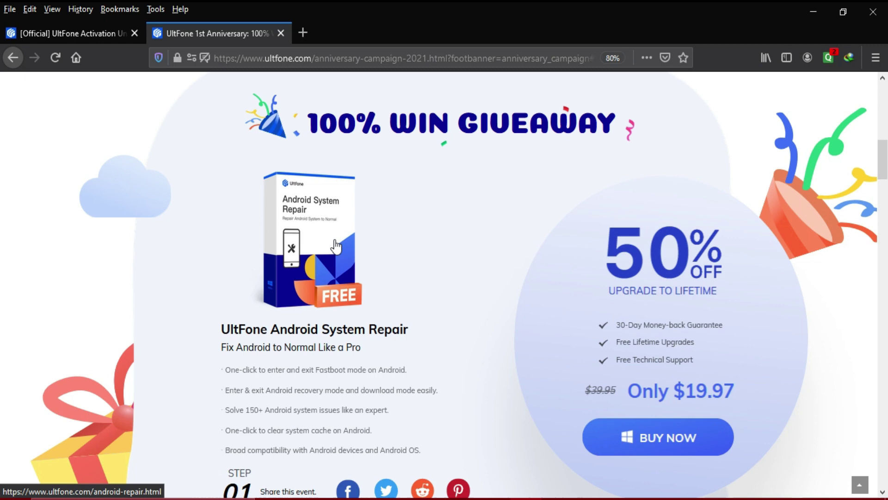
drag(364, 292, 218, 273)
scroll(268, 282, down, 2)
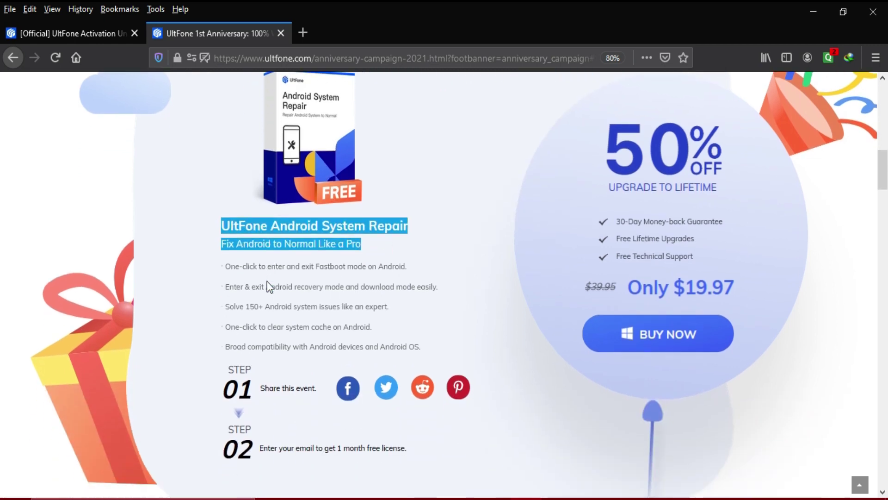
Clear the product title selection on the UltFone anniversary giveaway page.
click(338, 278)
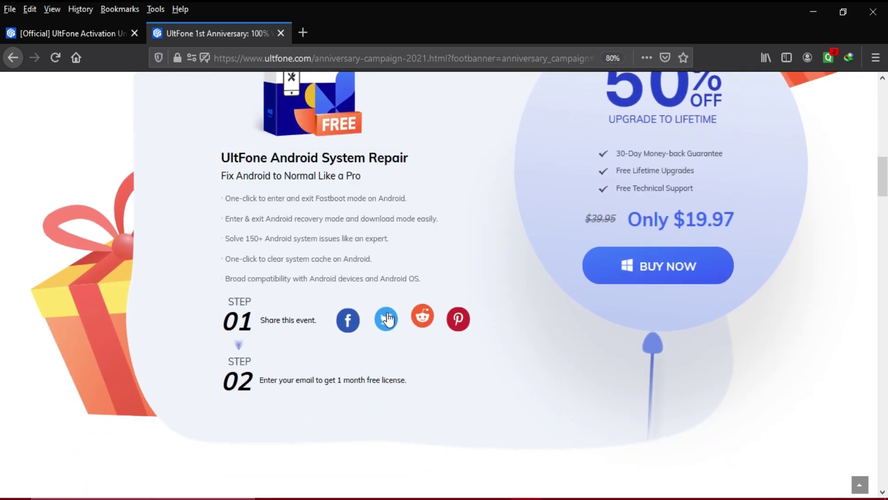
Share the event on Facebook, dismiss the login popup, and request the free one-month license.
click(360, 320)
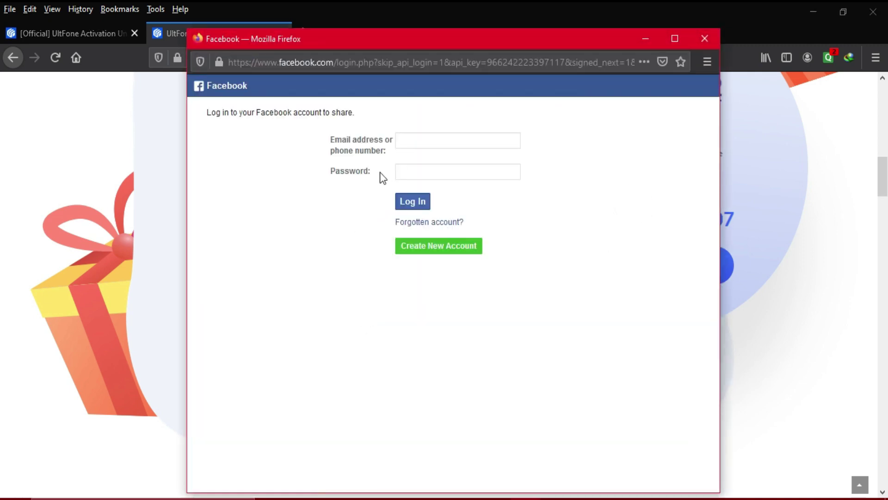
click(705, 38)
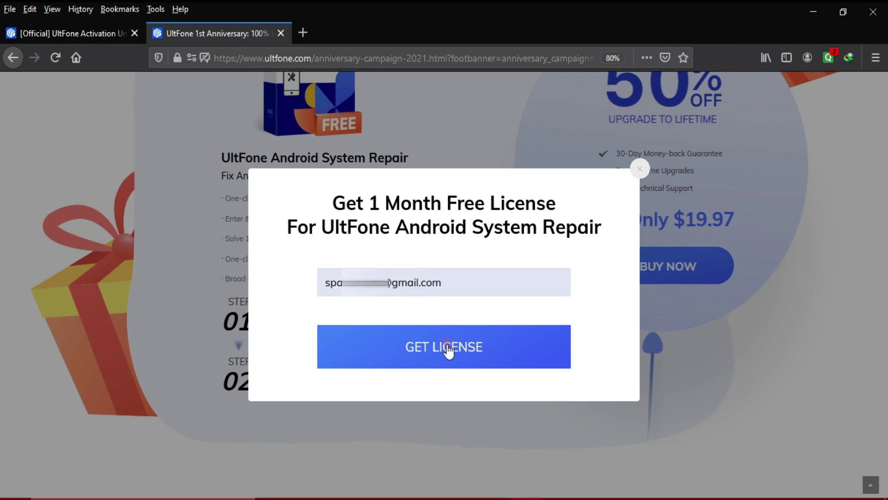
click(424, 346)
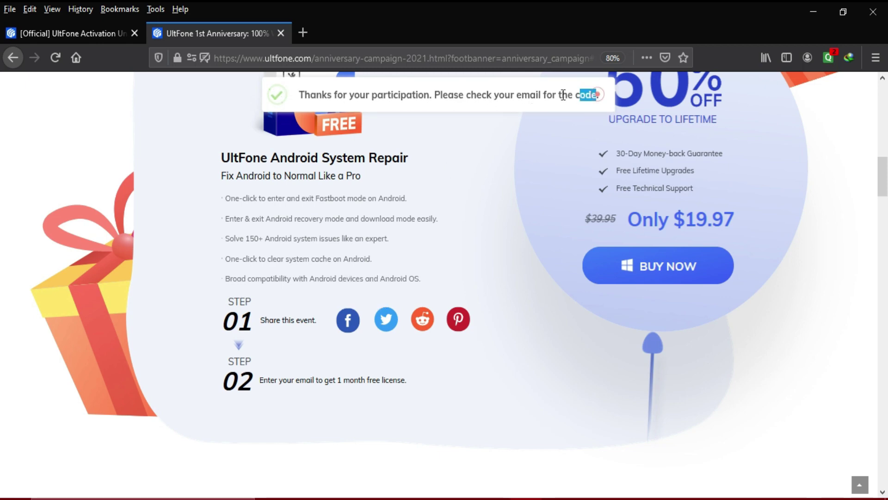
Open the UltFone free license code email in Gmail.
key(ctrl+a)
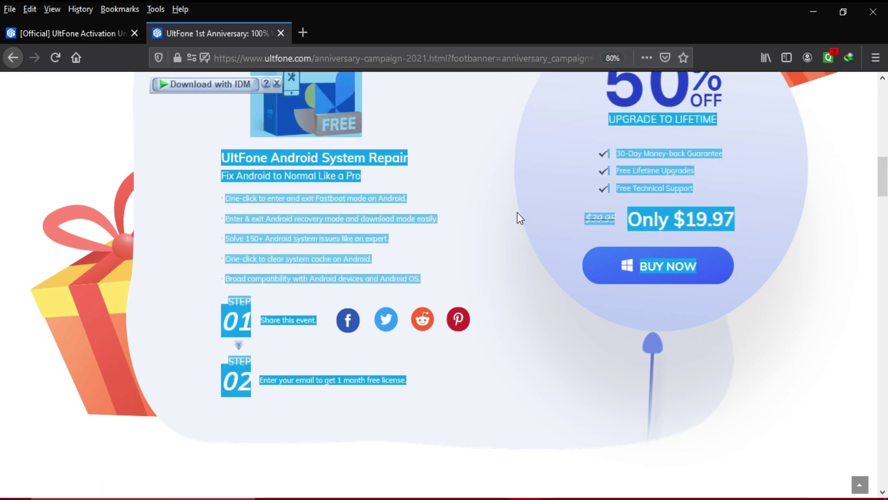
click(517, 217)
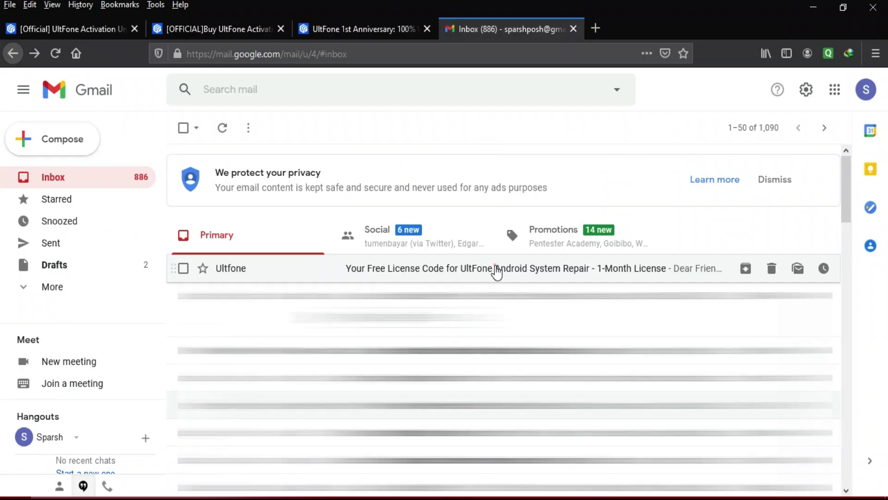
click(495, 267)
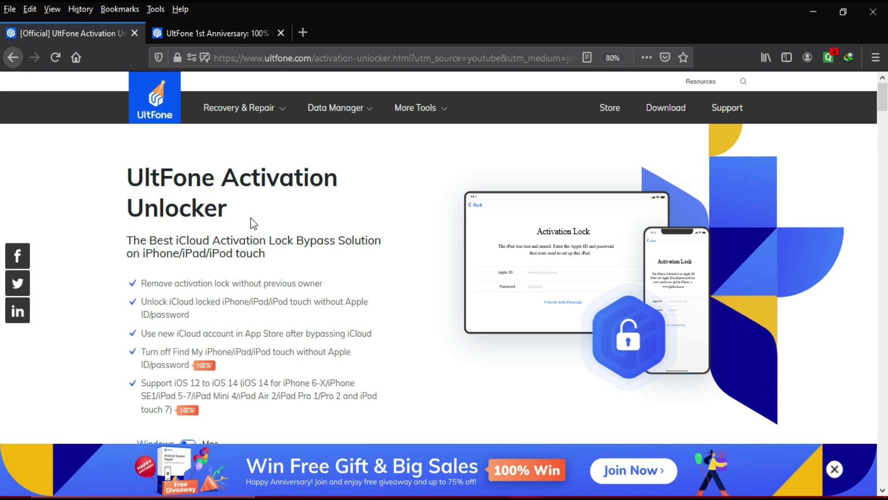
Review the Activation Unlocker product page, return to the top, and view the Mac version details.
drag(149, 199, 113, 188)
click(222, 257)
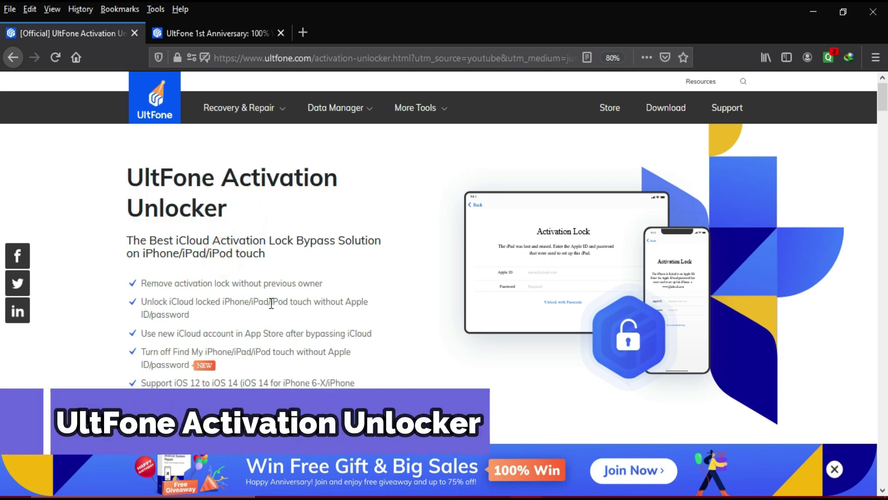
scroll(310, 282, down, 2)
scroll(294, 285, down, 3)
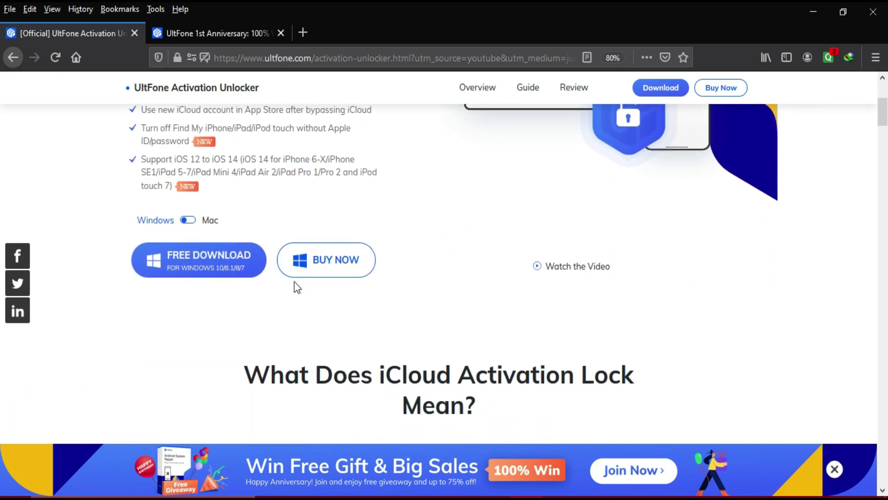
scroll(294, 286, down, 3)
scroll(295, 286, down, 1)
scroll(431, 264, down, 2)
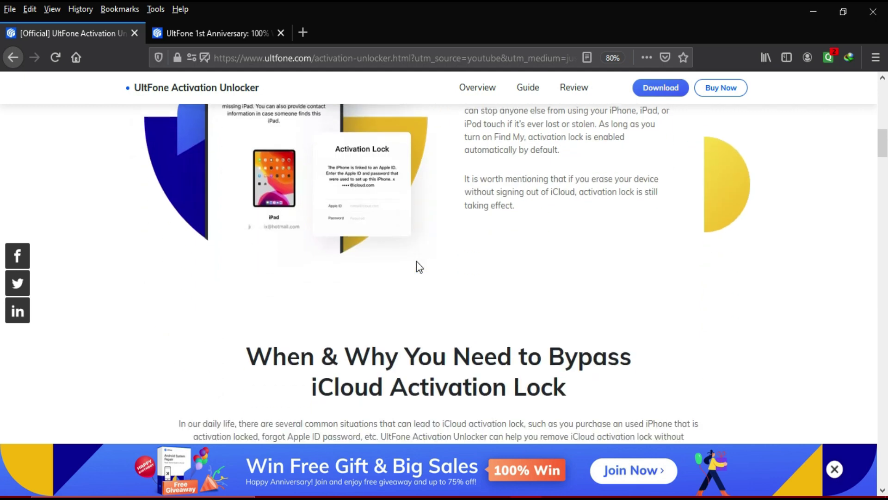
scroll(417, 263, down, 3)
scroll(417, 262, down, 1)
scroll(416, 262, down, 1)
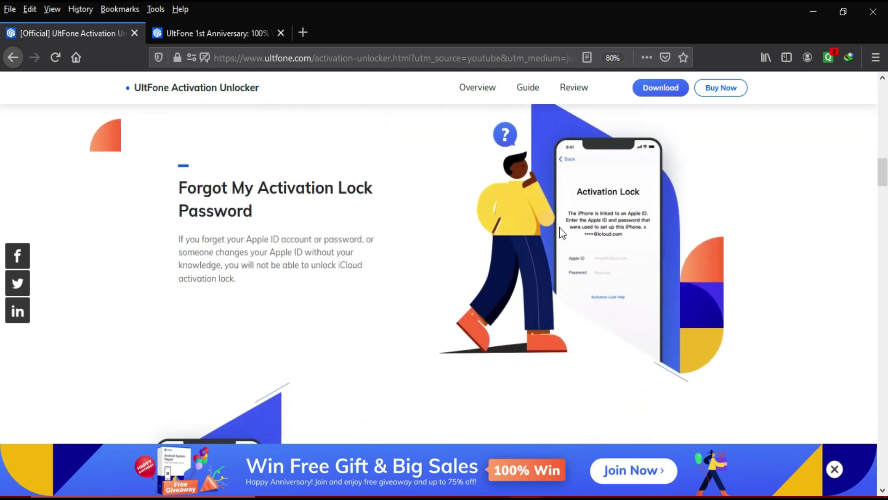
scroll(375, 271, down, 3)
scroll(451, 269, down, 1)
scroll(456, 271, down, 3)
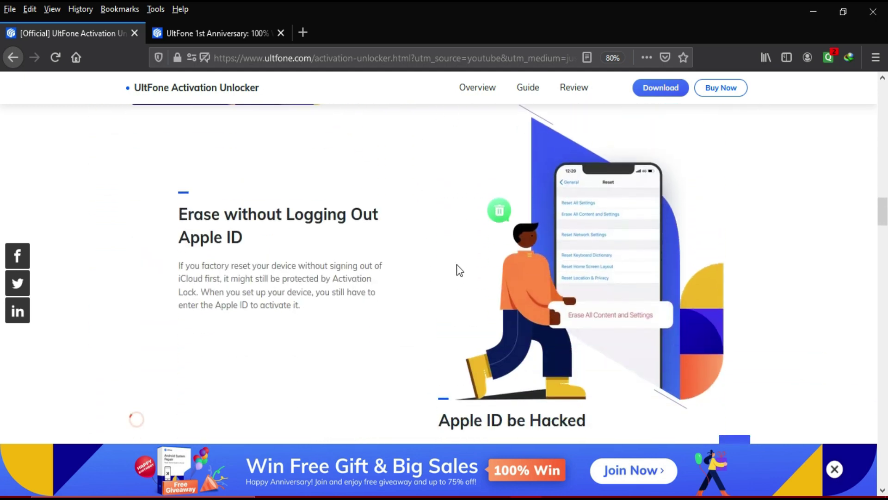
scroll(478, 261, down, 1)
scroll(470, 258, down, 3)
scroll(465, 256, down, 1)
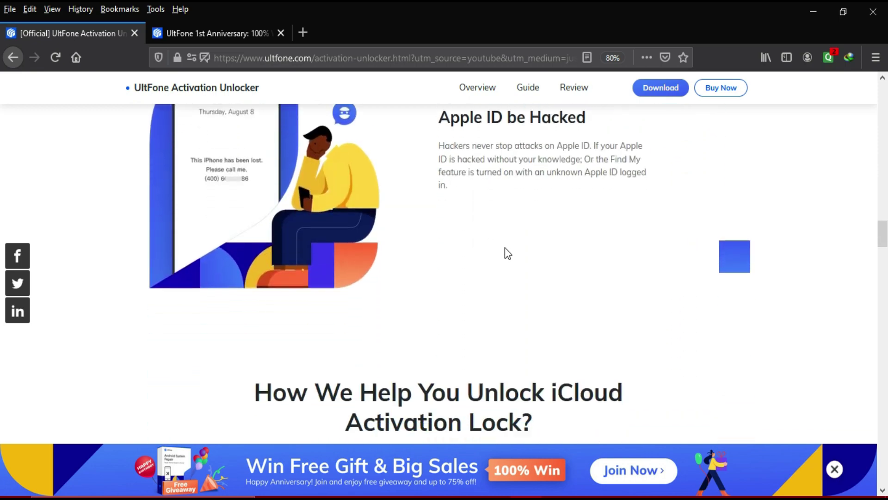
scroll(504, 248, down, 3)
scroll(504, 248, down, 3)
scroll(505, 248, down, 1)
scroll(622, 262, down, 3)
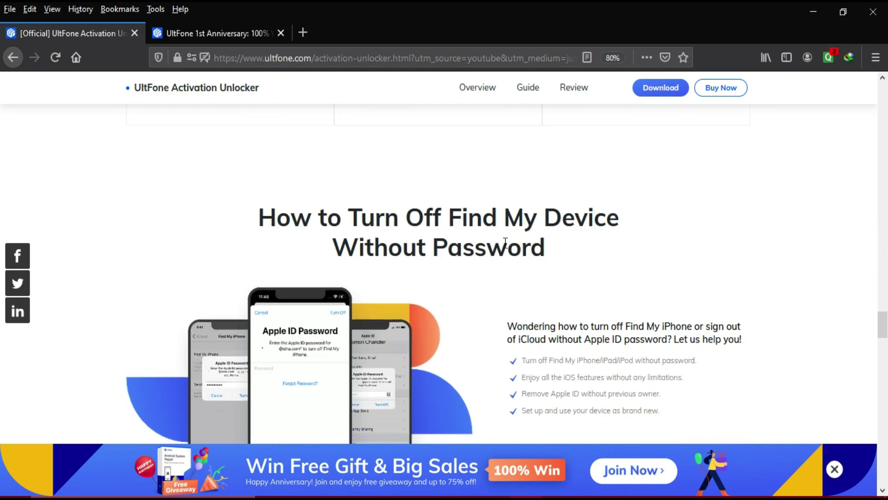
scroll(484, 258, down, 1)
scroll(2, 335, down, 3)
scroll(2, 357, down, 3)
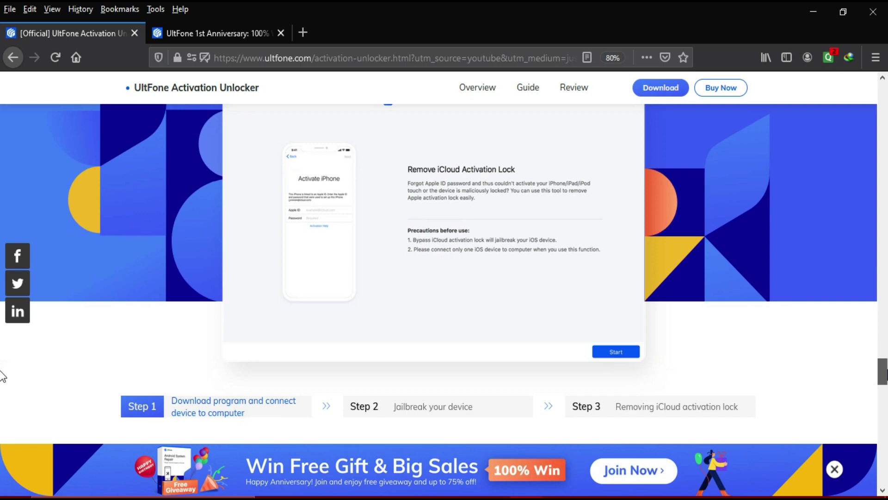
key(Home)
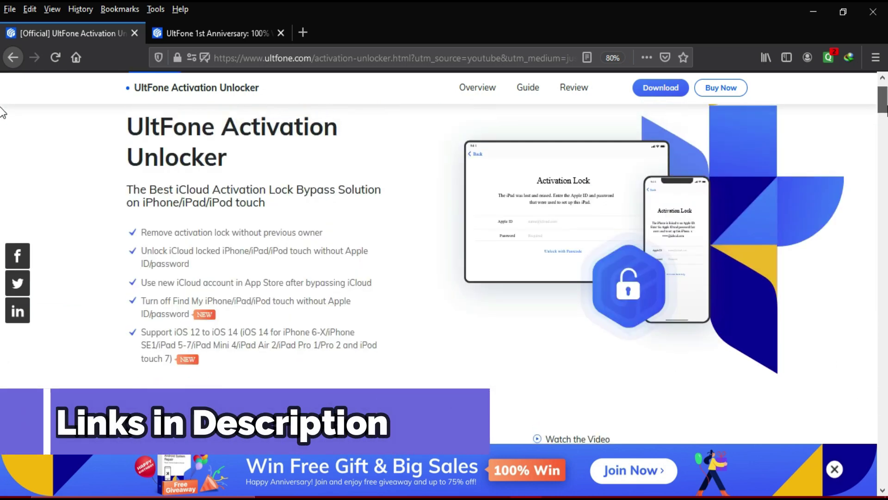
click(189, 393)
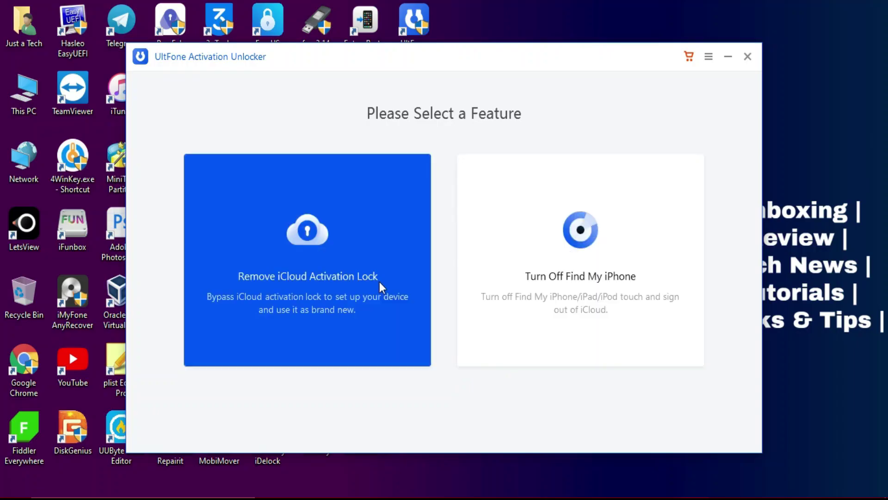
Move the unlocker window left and start Remove iCloud Activation Lock to download the jailbreak tool.
drag(348, 55, 252, 56)
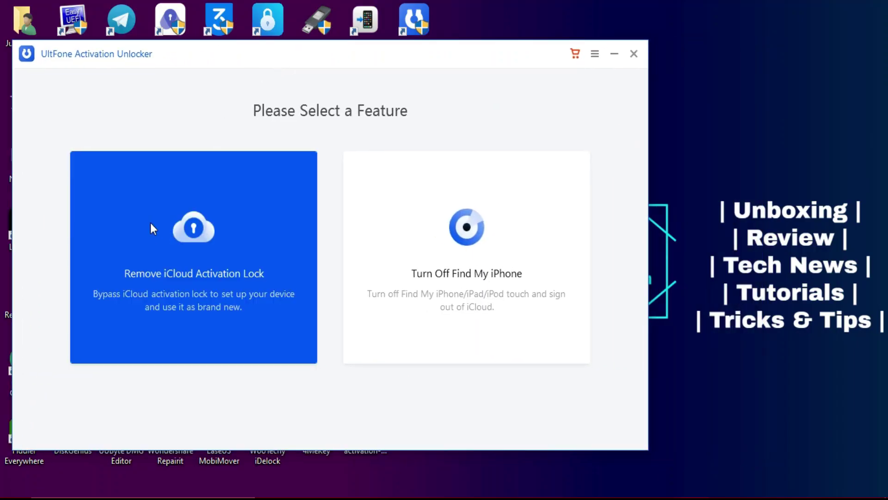
click(200, 296)
click(593, 431)
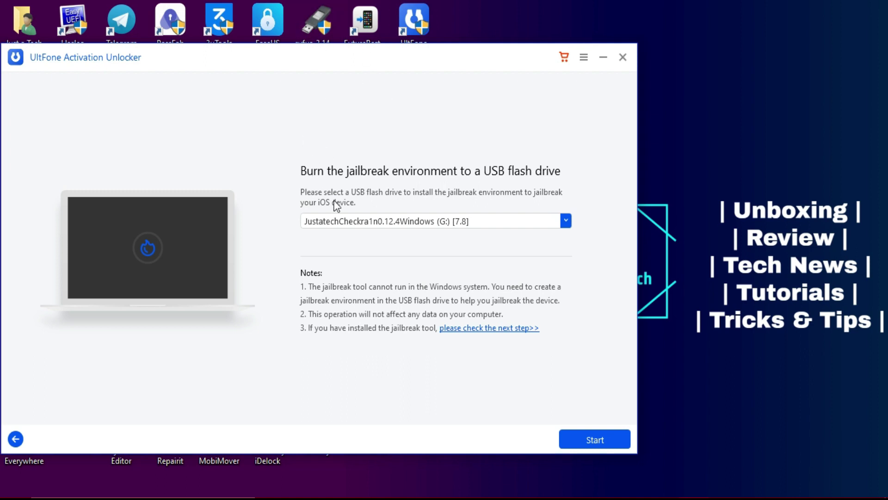
Keep the same USB flash drive selected, start burning, and confirm erasing the drive.
click(353, 225)
click(359, 238)
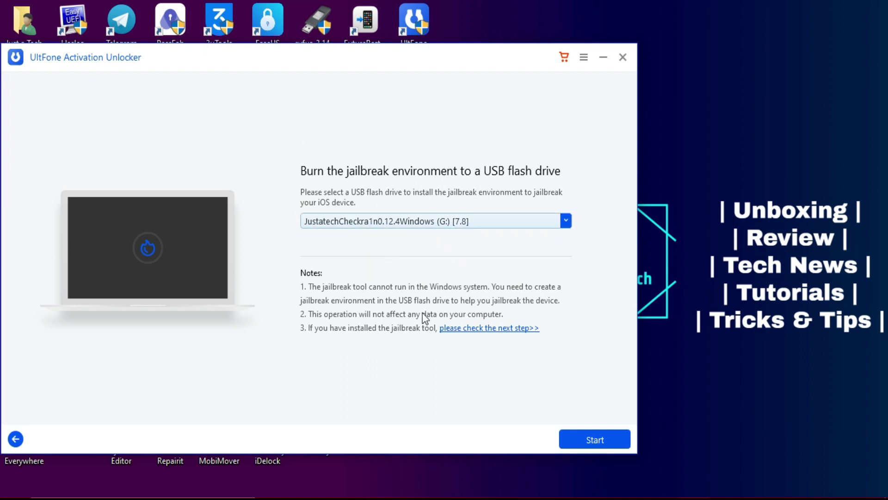
click(595, 444)
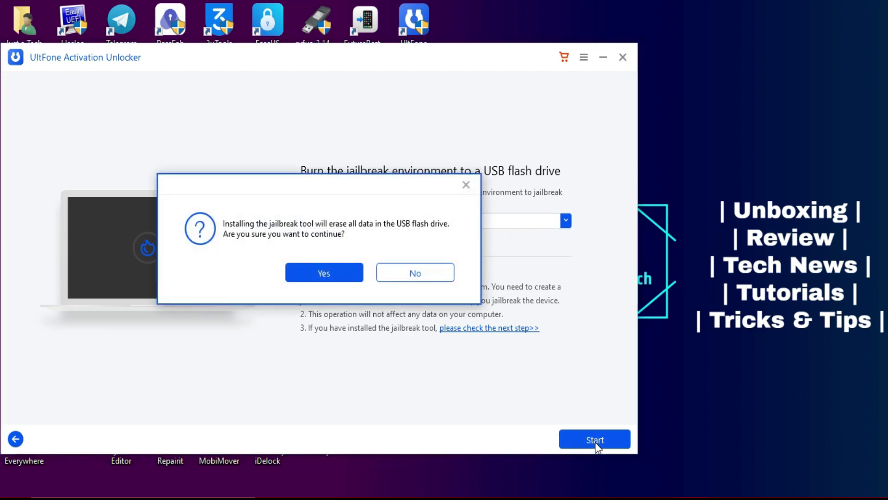
click(305, 273)
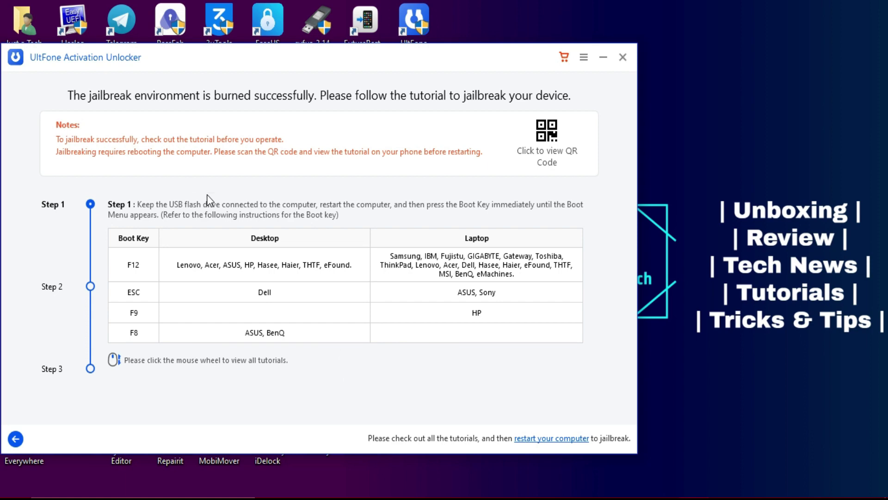
Review the Step 2 and Step 3 tutorials, then return to the Step 1 boot-key tutorial.
click(90, 287)
click(91, 368)
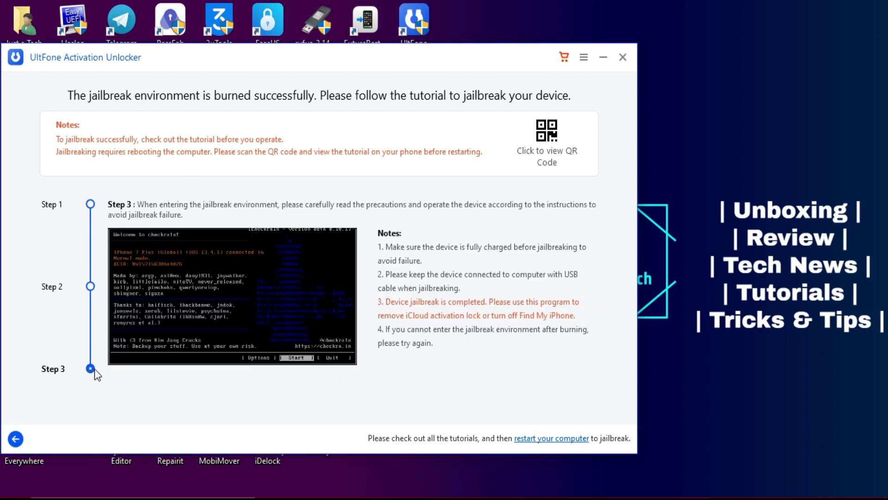
click(90, 205)
Close the unlocker app and restart the computer from the Start menu power options.
click(623, 60)
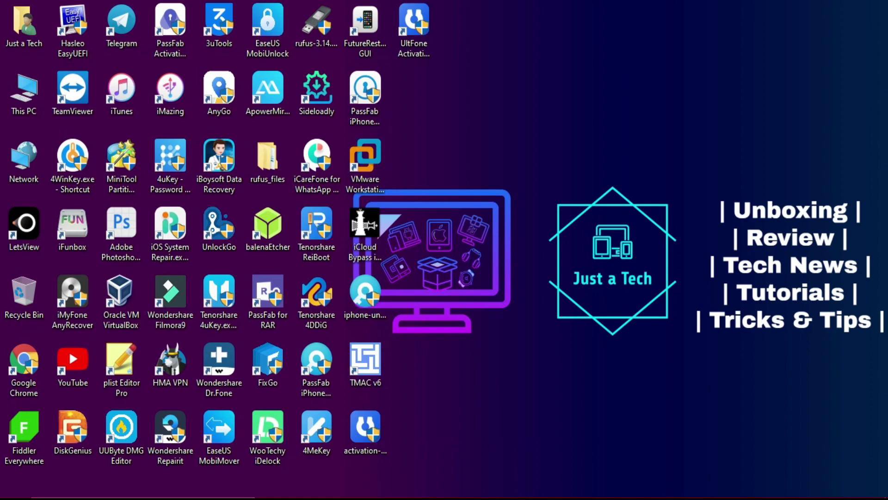
key(super)
click(16, 478)
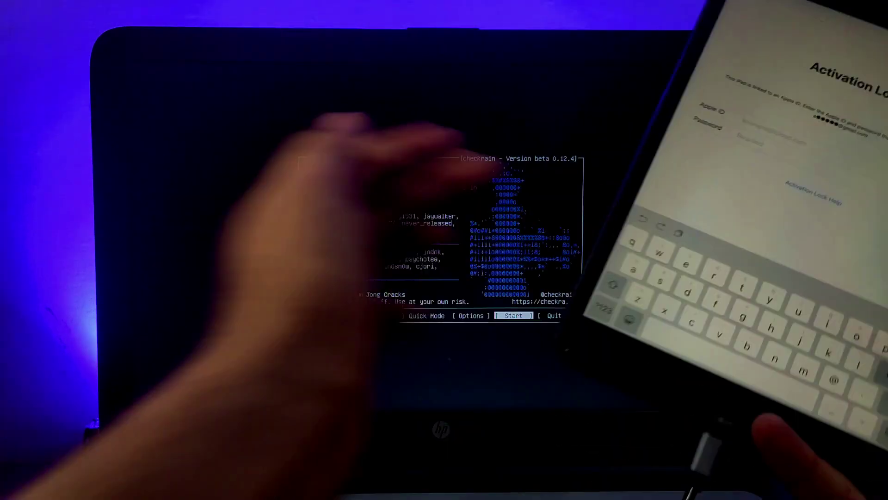
Start the checkra1n jailbreak and proceed to put the iPad into recovery mode.
key(Return)
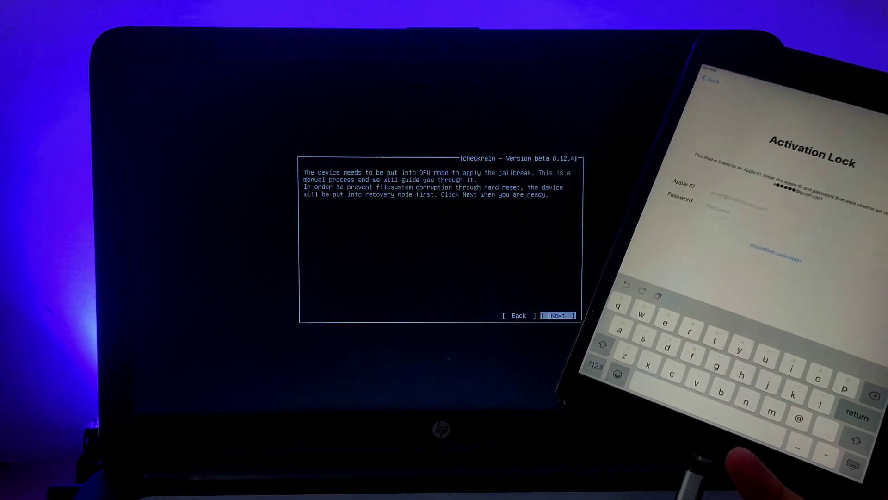
key(Return)
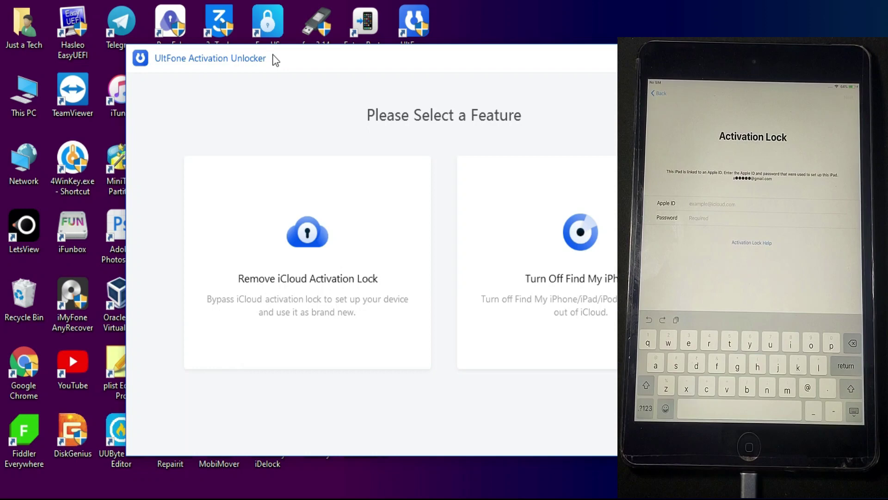
Move the window left, start Remove iCloud Activation Lock, and accept the agreement.
drag(234, 61, 200, 59)
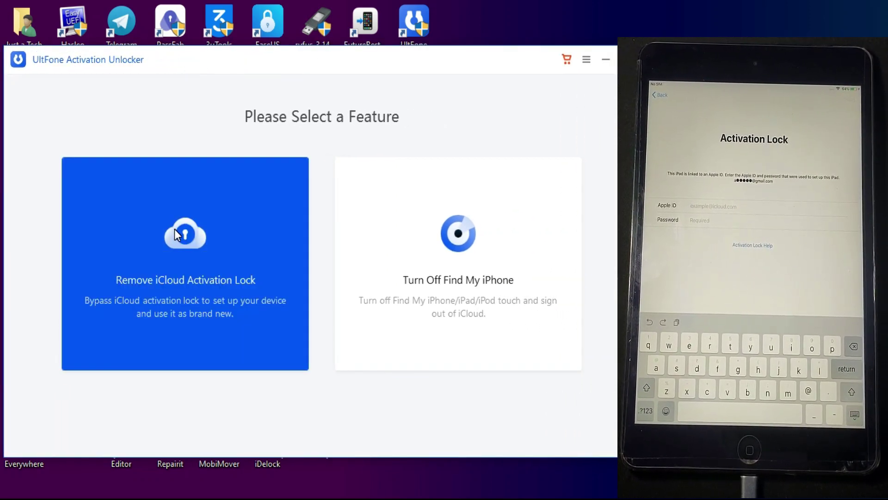
click(174, 229)
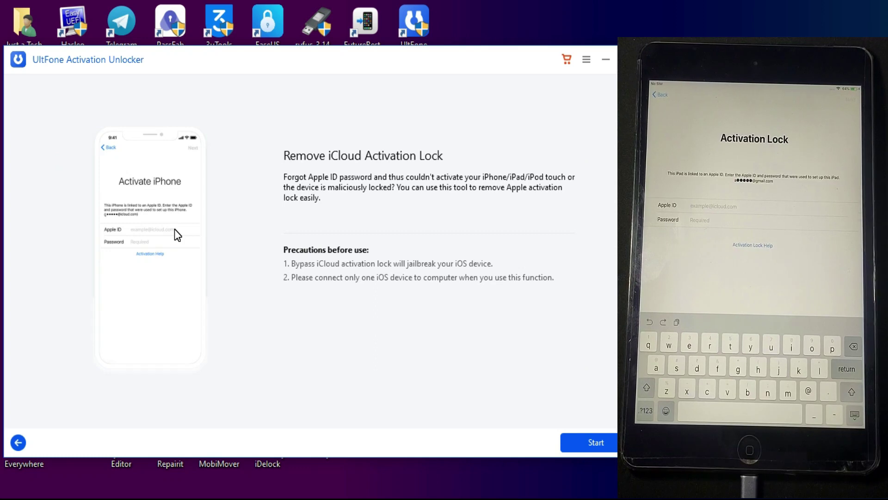
click(572, 436)
click(449, 349)
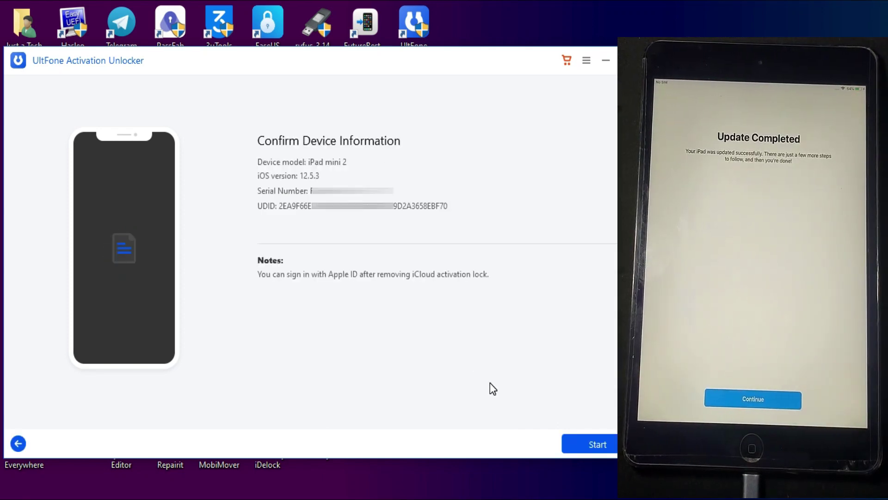
Start removing the activation lock from the confirmed iPad mini 2 on iOS 12.5.3.
click(577, 447)
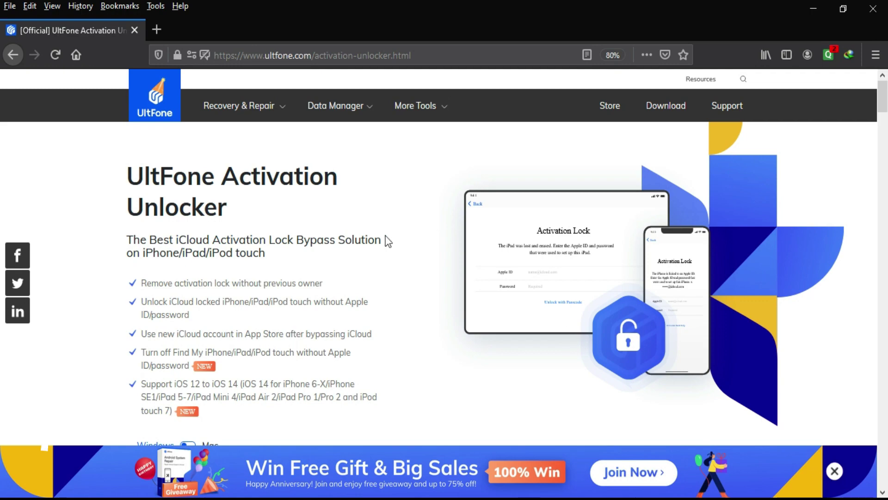
scroll(386, 241, down, 1)
scroll(518, 306, up, 1)
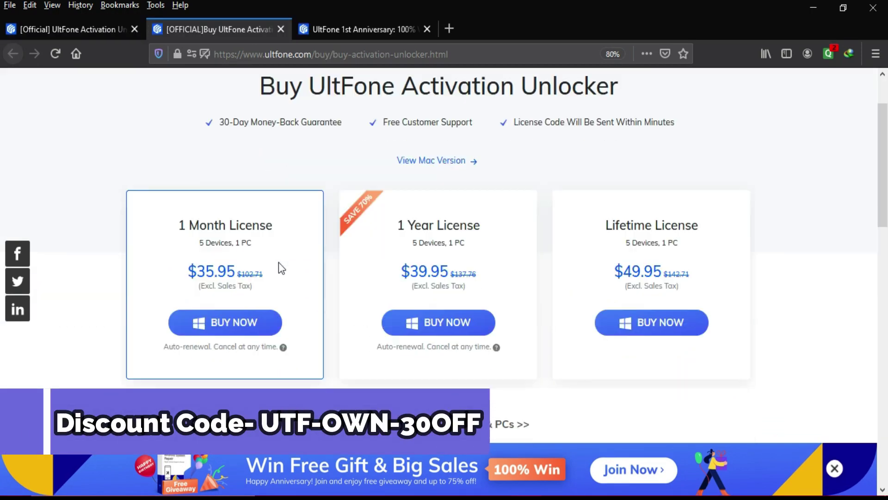
scroll(278, 263, down, 3)
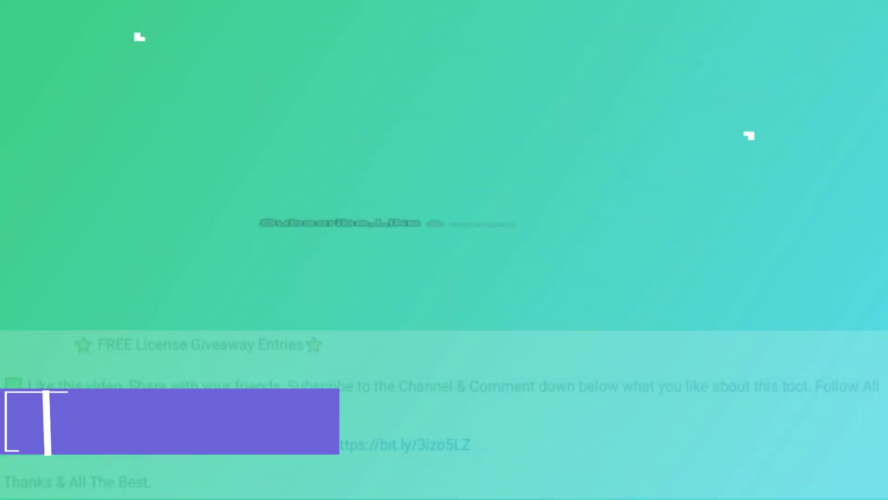